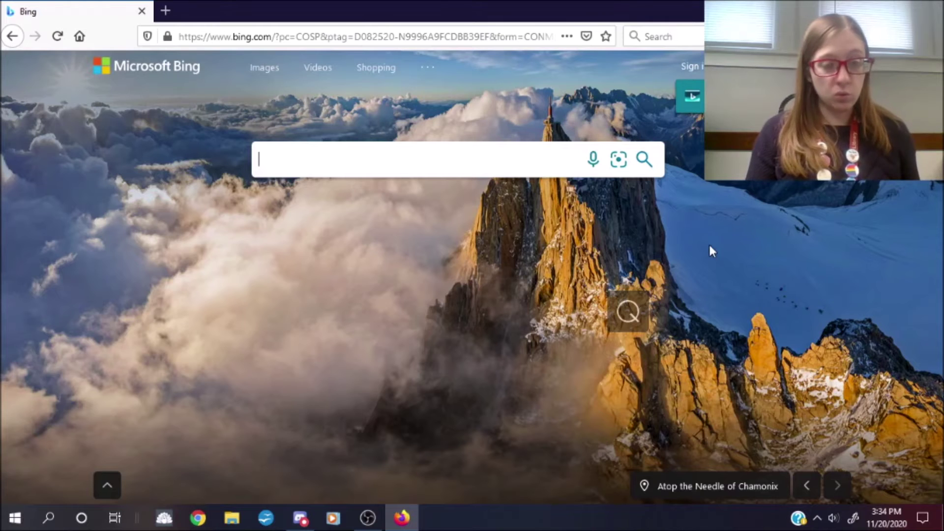
Step: Go to idapubliclibrary.org in the browser address bar
left_click(365, 35)
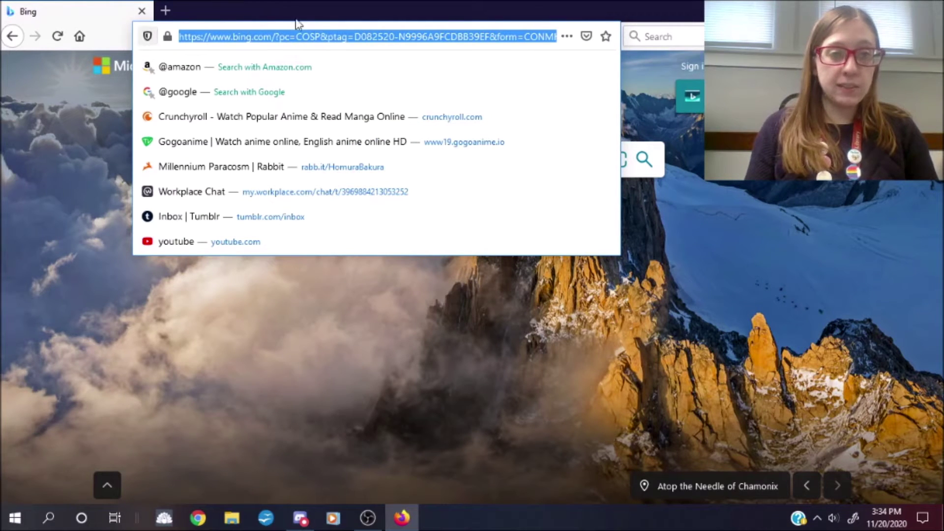
type("ida")
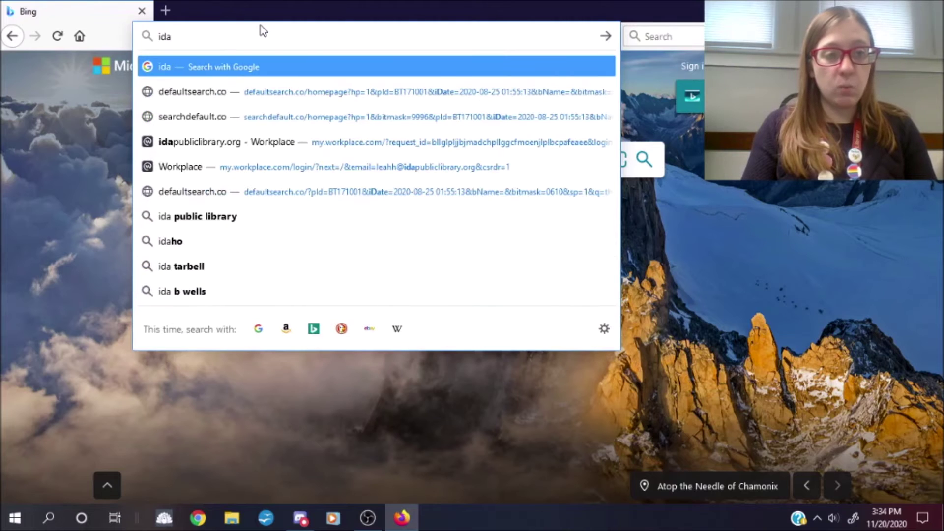
type("pub")
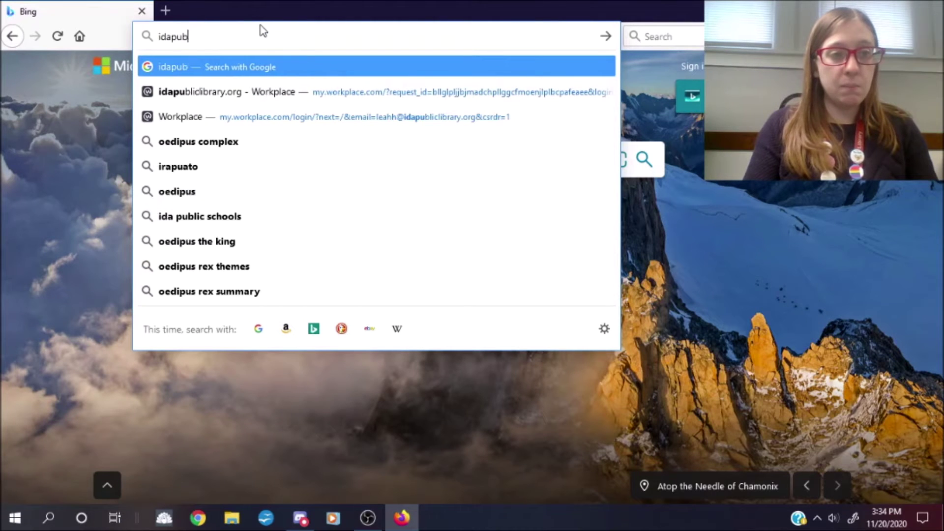
type("liclibrary.org")
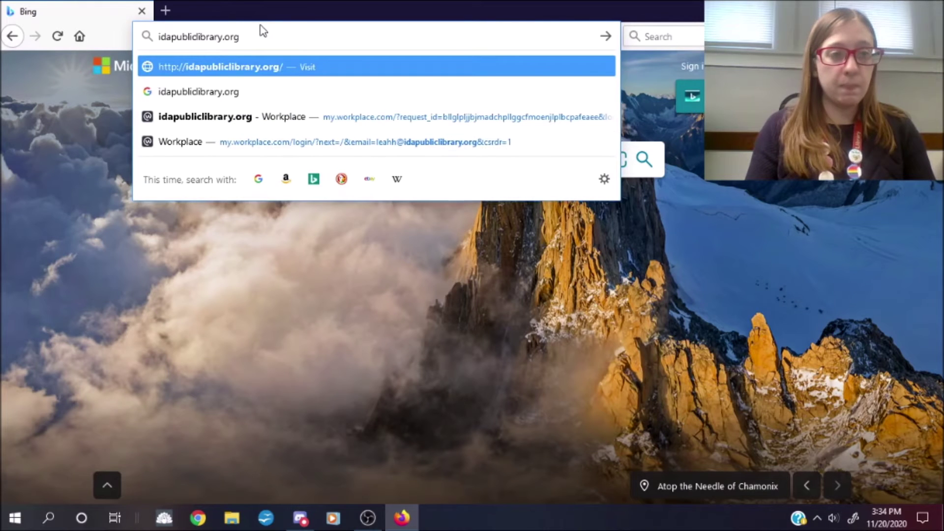
key("Return")
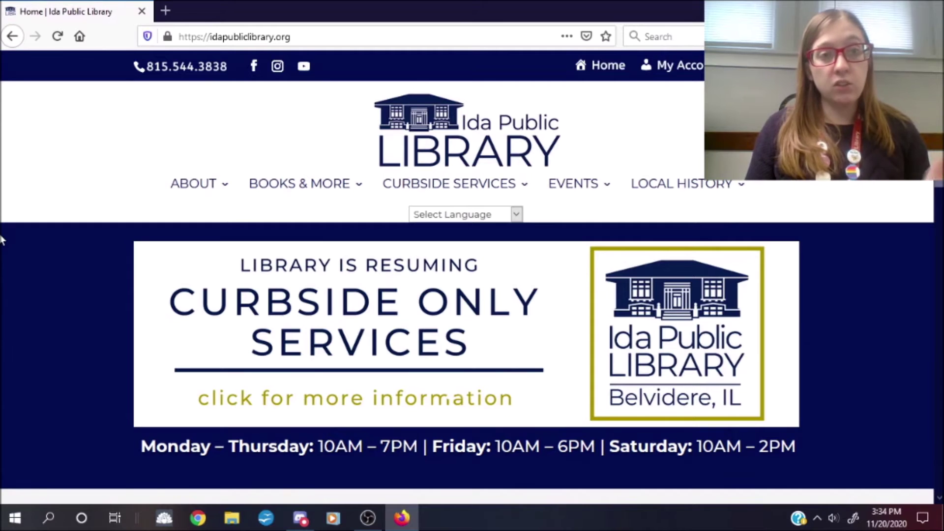
Step: Scroll down the library homepage and open its Wireless Printing link
scroll(1, 240, "down", 5)
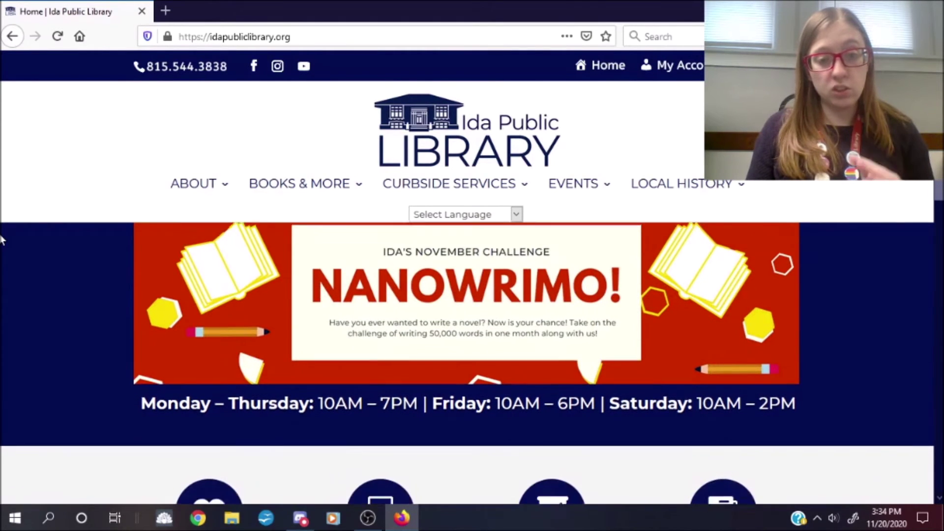
scroll(2, 240, "down", 1)
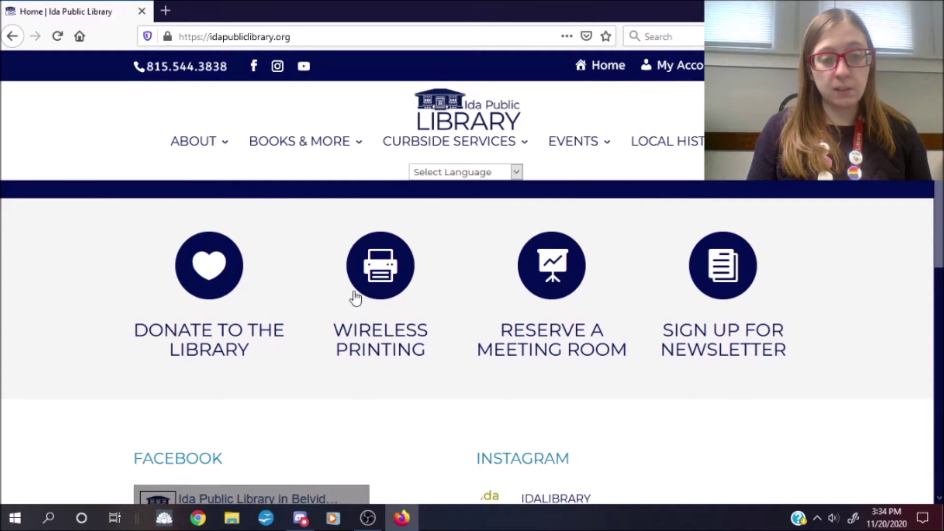
left_click(371, 265)
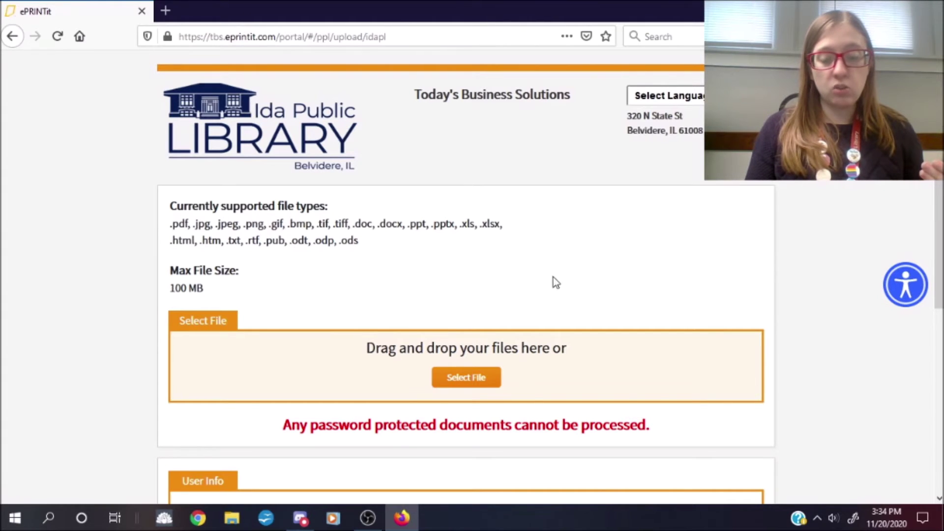
Step: Scroll down the ePRINTit upload page and open the Select File chooser
scroll(541, 280, "down", 1)
scroll(539, 279, "down", 3)
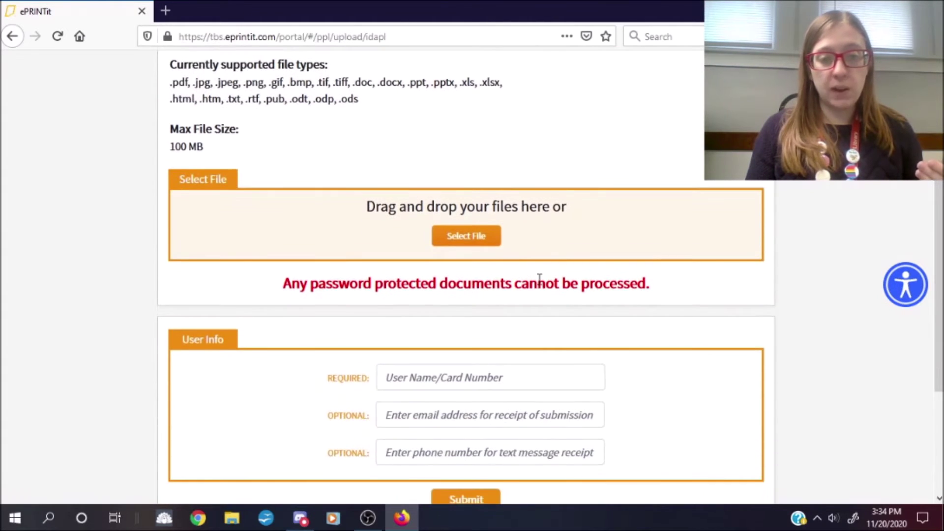
left_click(455, 237)
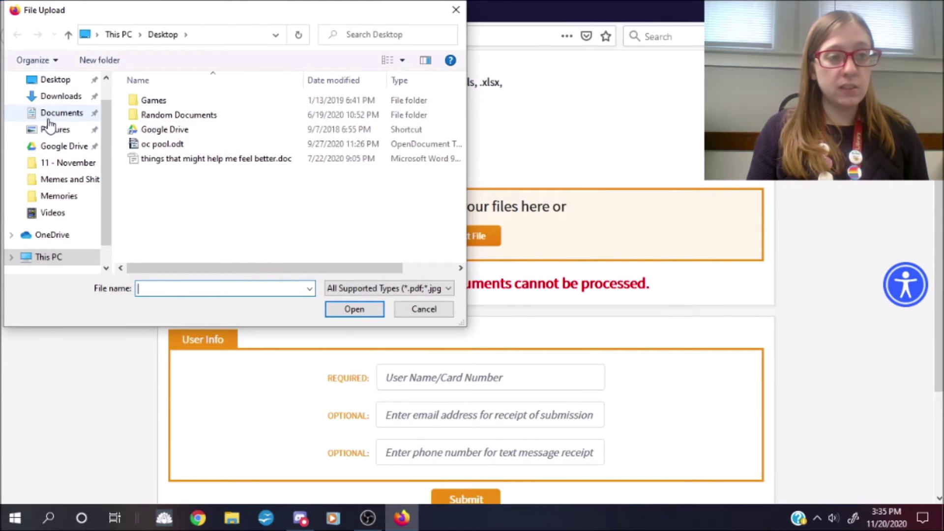
Step: Pick Thing to Print.pdf from Documents > Things to Print for upload
left_click(49, 117)
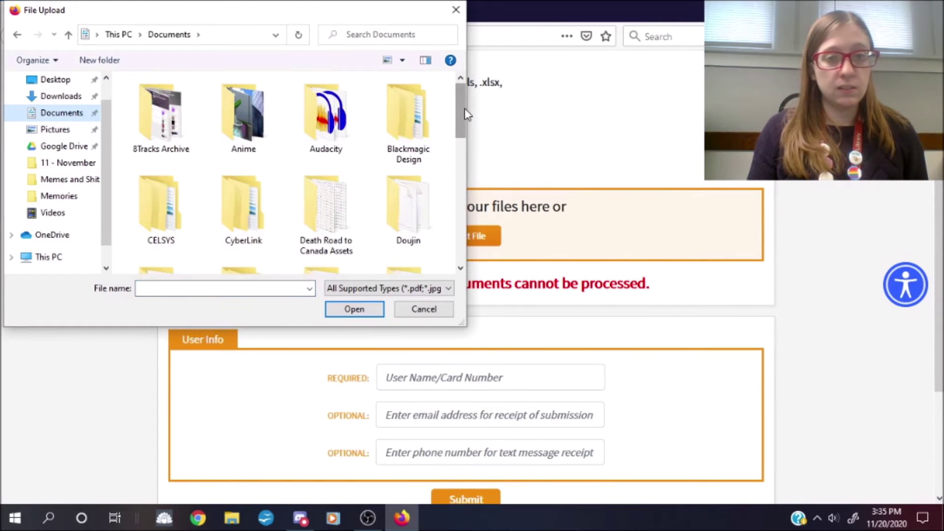
left_click_drag(467, 114, 457, 221)
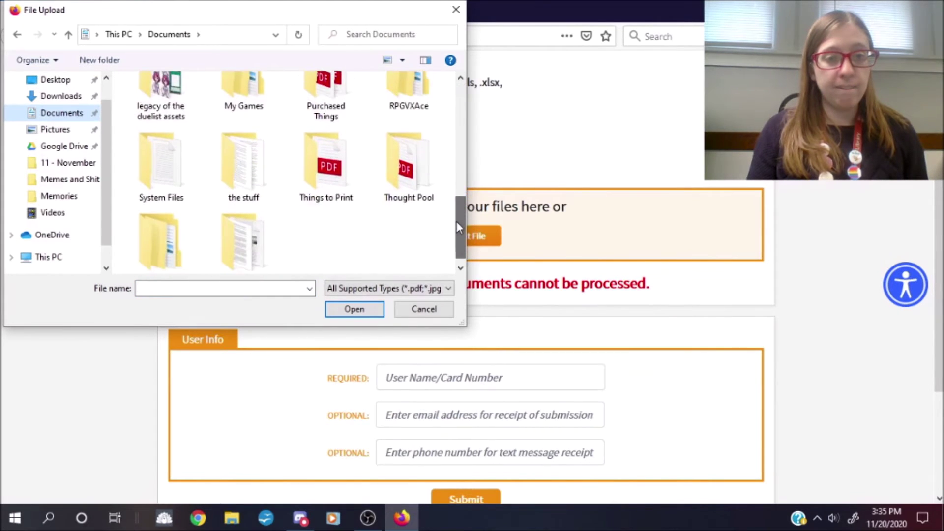
double_click(343, 174)
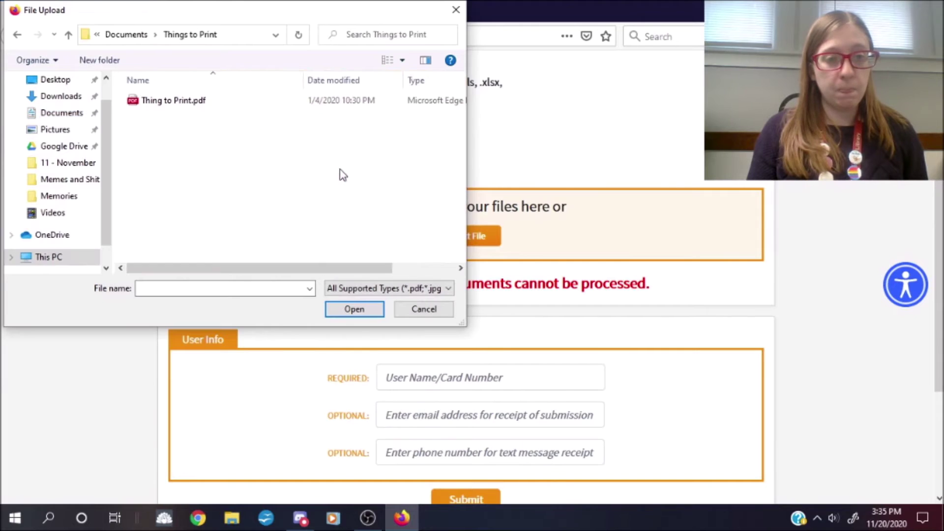
double_click(146, 100)
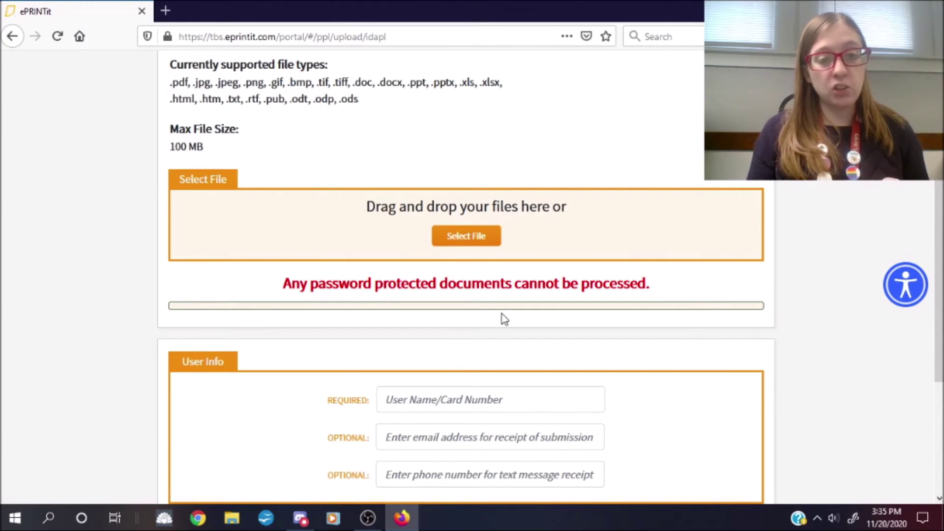
Step: Enter the user's first name in the User Name/Card Number field under User Info
scroll(466, 275, "down", 3)
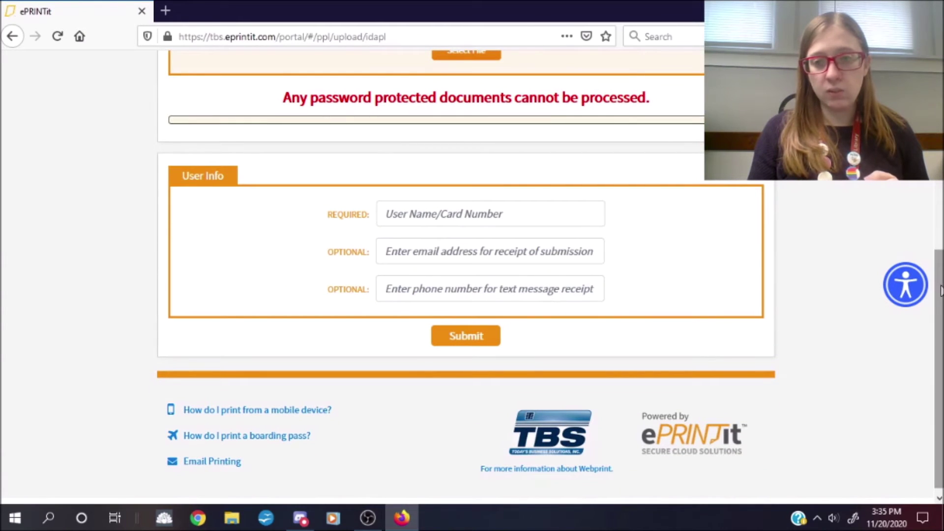
scroll(941, 281, "up", 3)
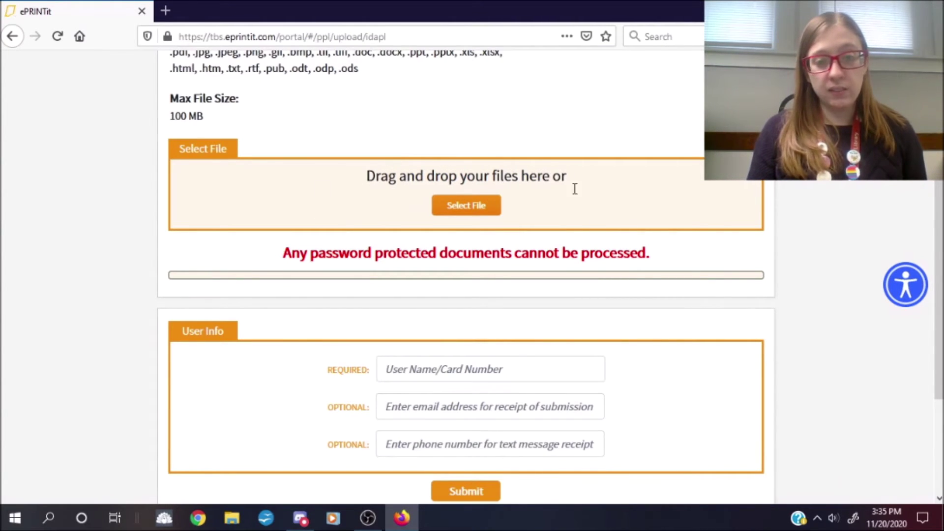
left_click_drag(940, 209, 941, 248)
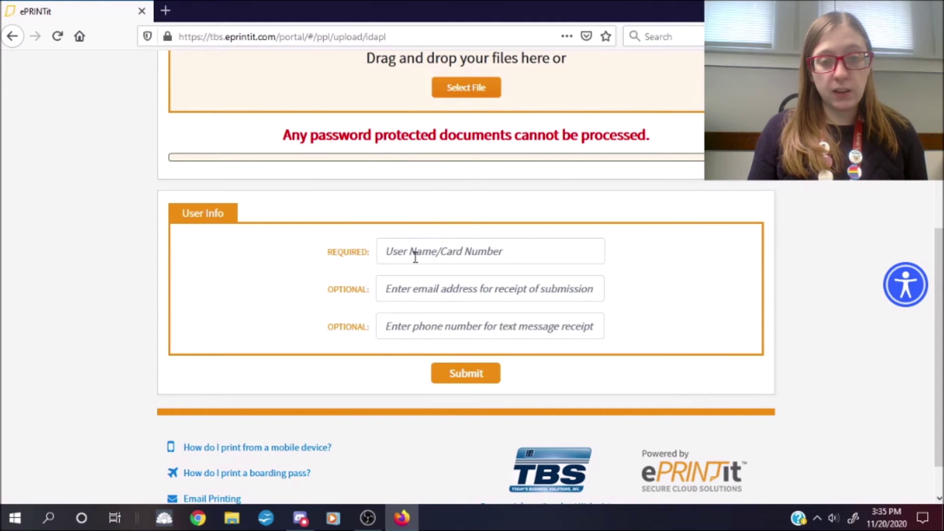
left_click(359, 264)
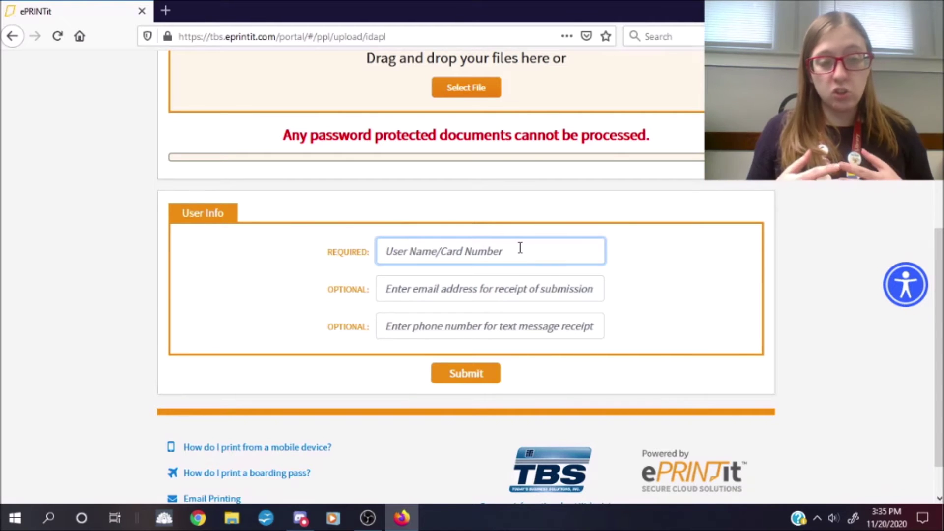
type("Leah")
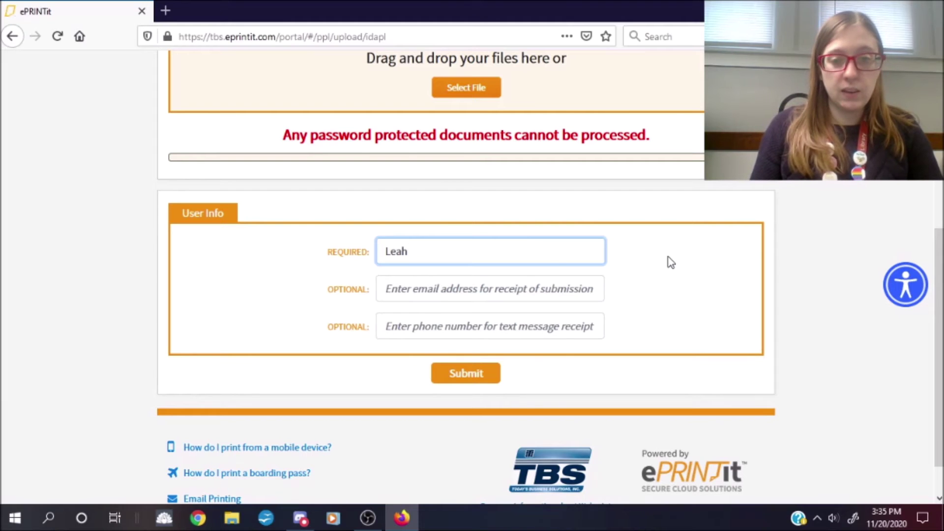
left_click(670, 261)
left_click(534, 248)
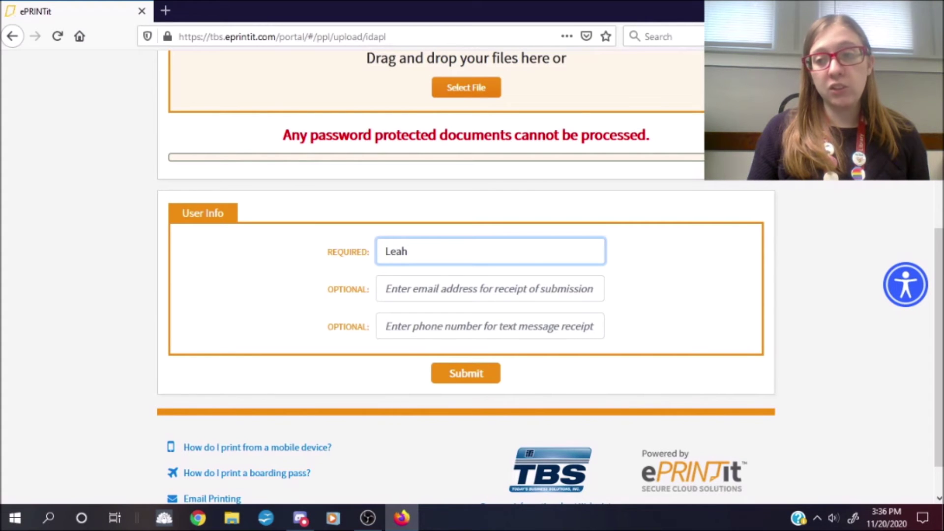
scroll(938, 275, "up", 4)
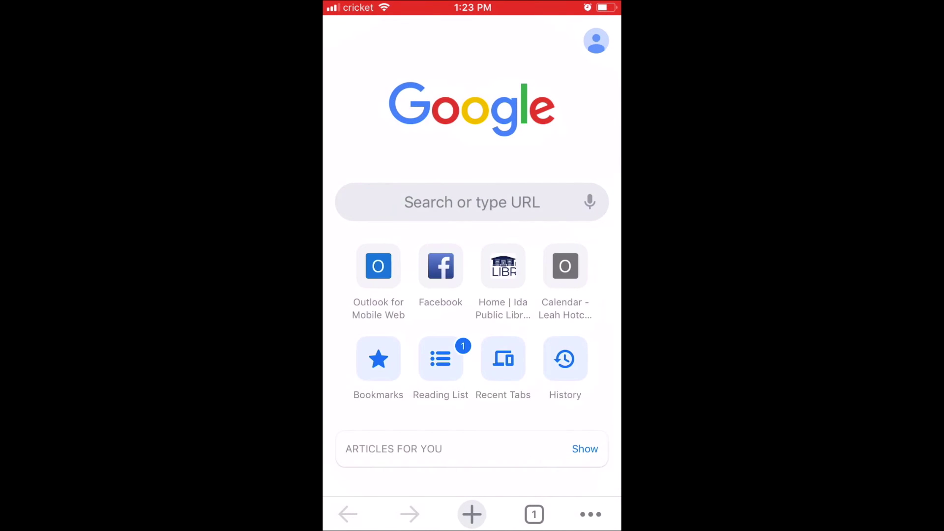
Step: On the phone, open the Ida Public Library shortcut and reach its ePRINTit upload page
left_click(503, 266)
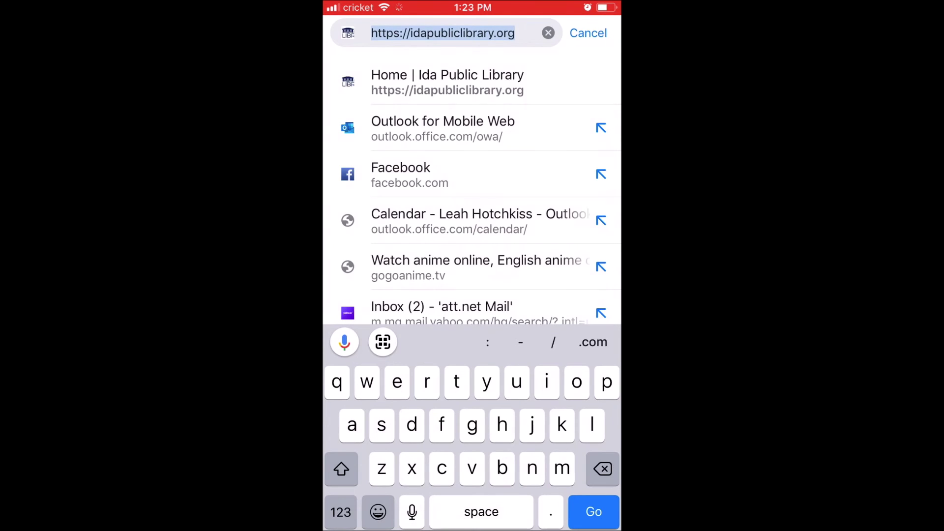
left_click(588, 33)
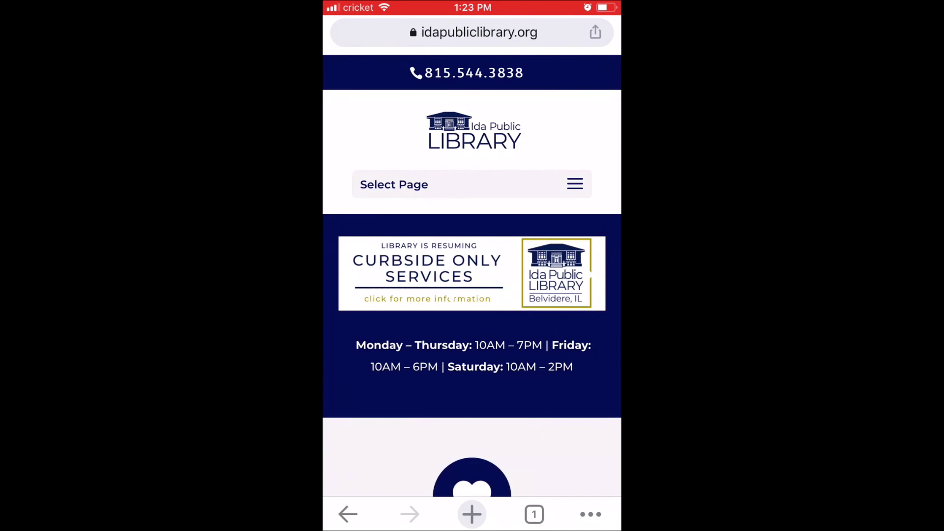
scroll(473, 275, "down", 10)
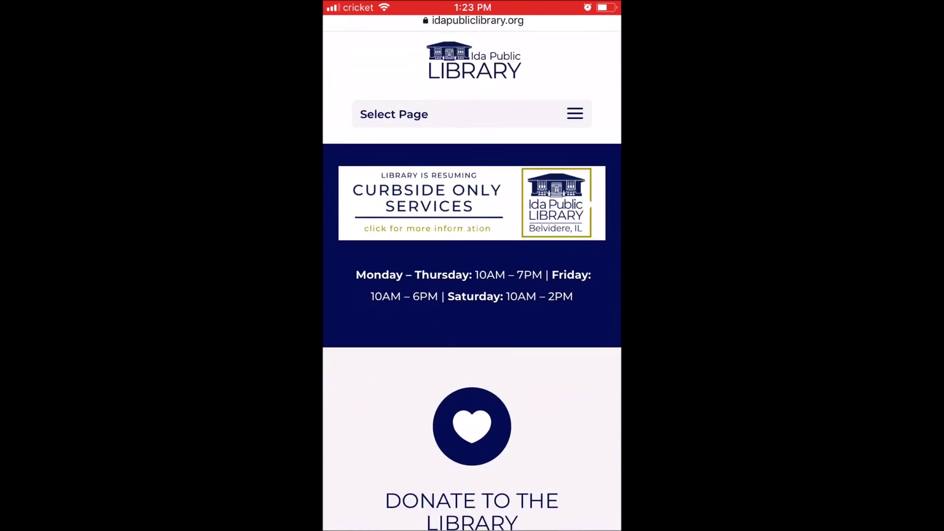
scroll(472, 275, "up", 1)
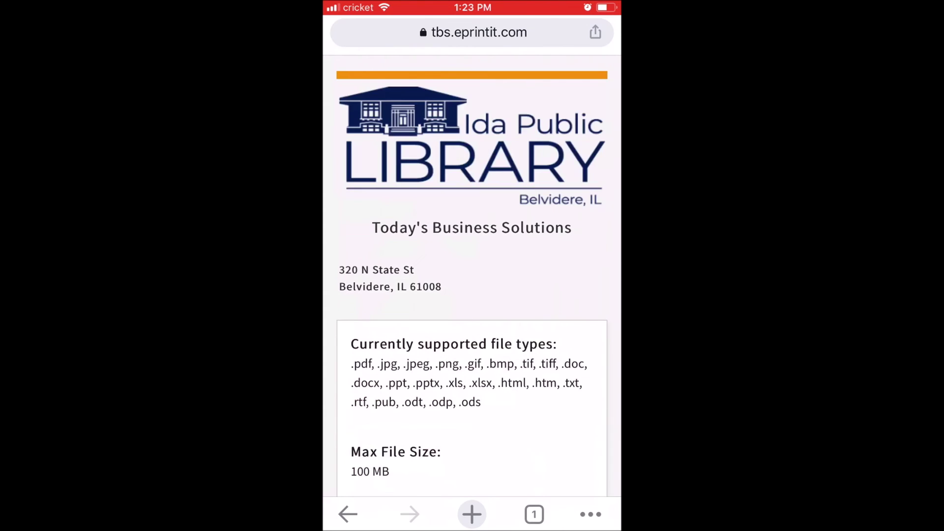
scroll(472, 275, "down", 2)
Step: Open the Select File picker and try choosing the worksheet file from Recents
scroll(472, 275, "down", 3)
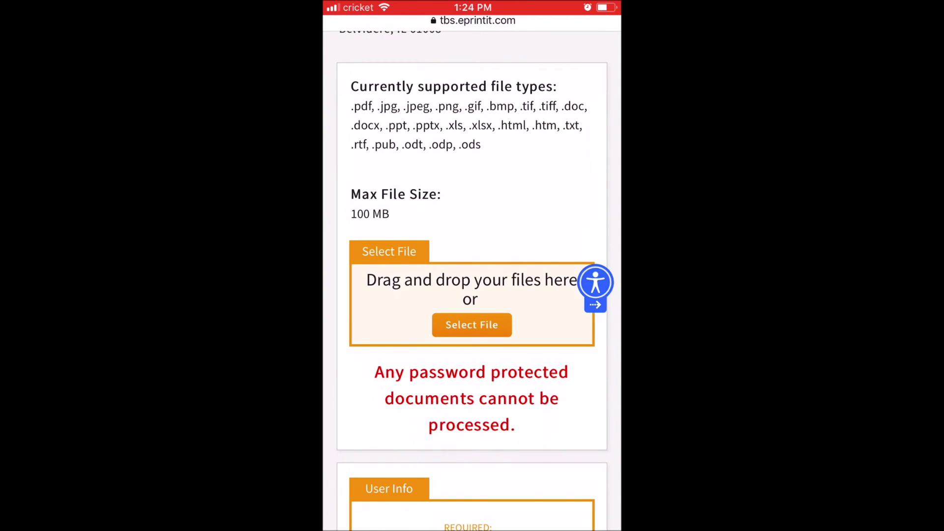
left_click(471, 324)
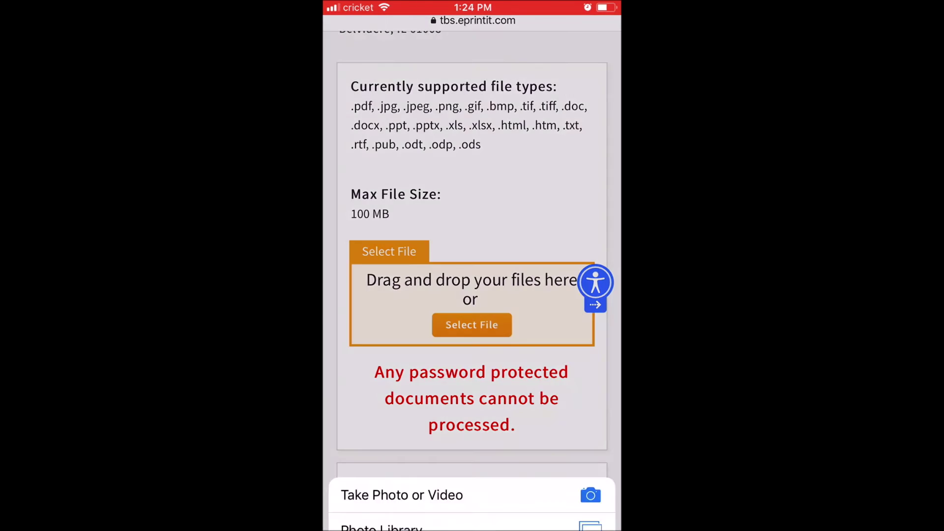
left_click(472, 456)
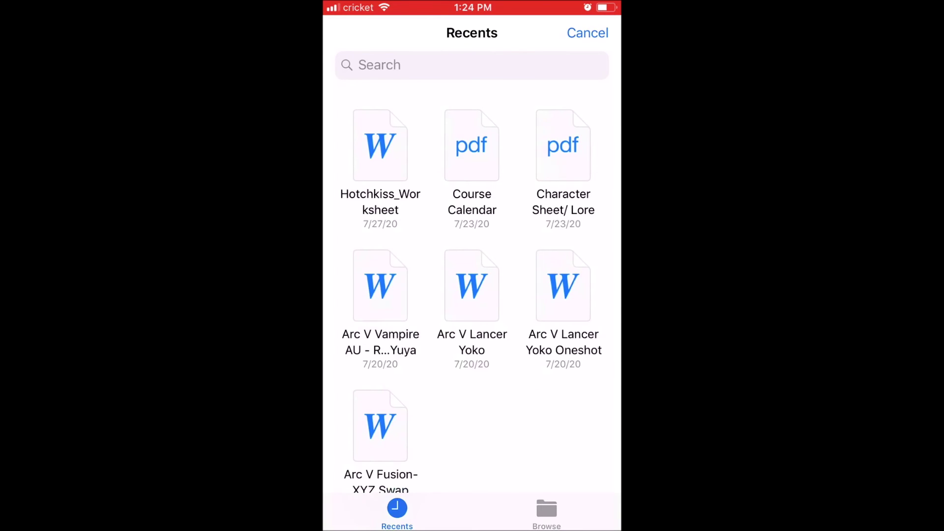
left_click(380, 201)
left_click(592, 32)
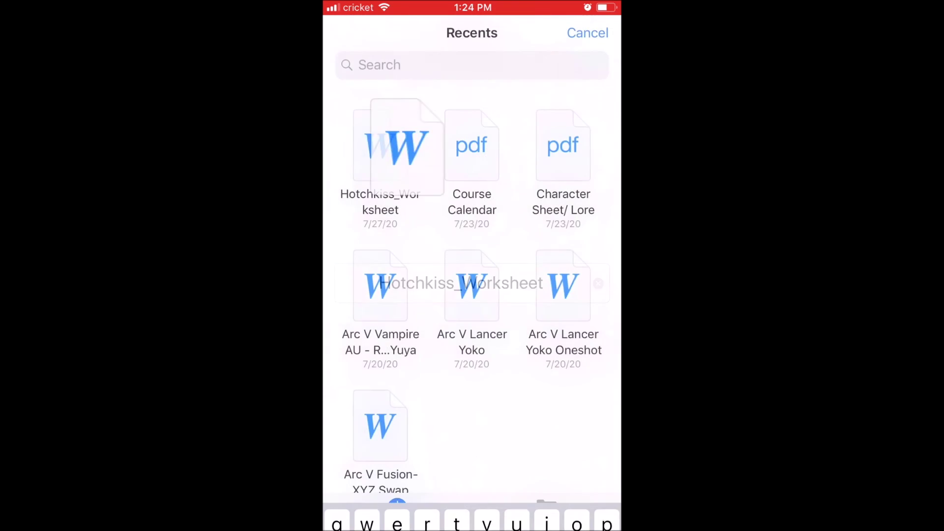
left_click(380, 146)
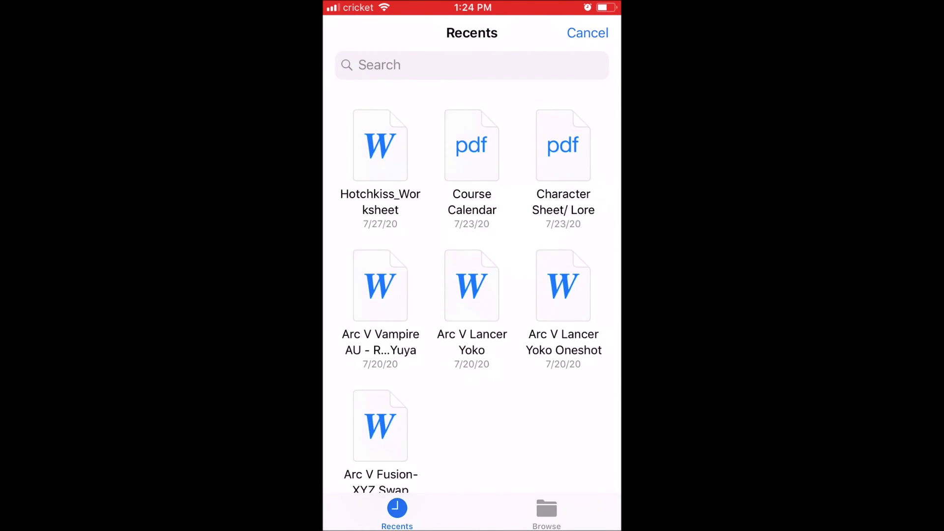
Step: Try the New Books Spotlight document in Google Drive, then close the picker
left_click(546, 511)
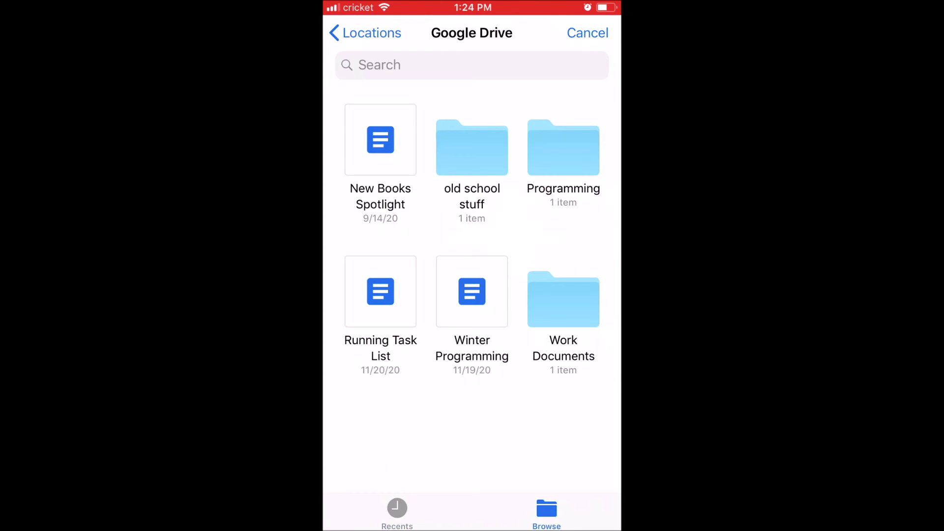
left_click(380, 196)
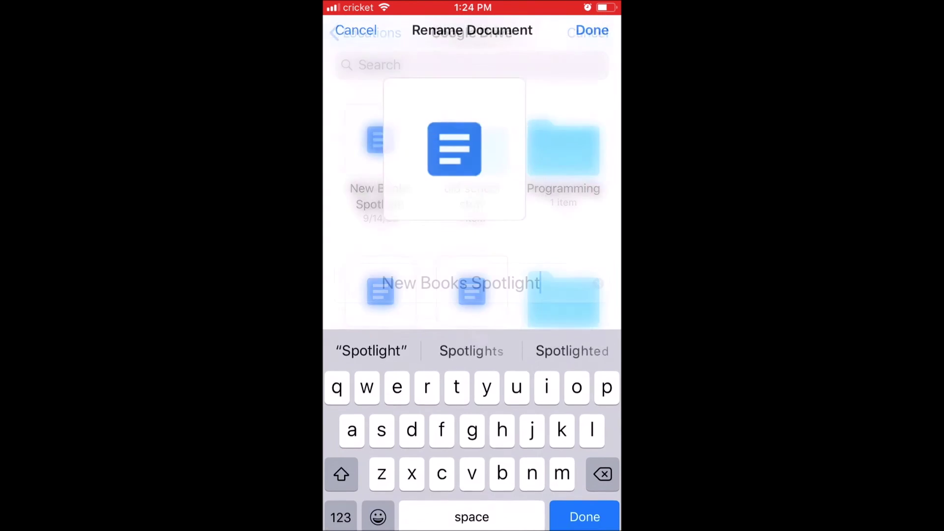
left_click(355, 33)
left_click(588, 31)
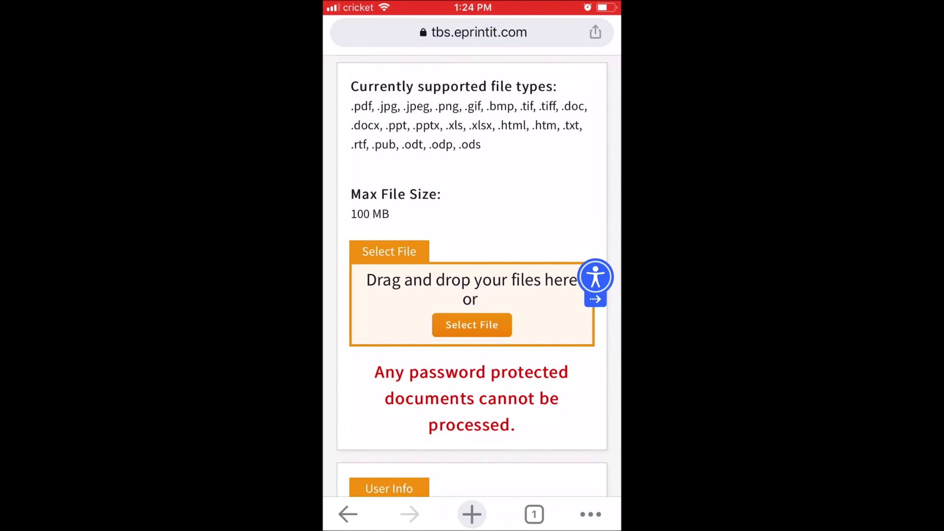
Step: Type the user's first name into User Name/Card Number, correcting the typo, and dismiss the keyboard
scroll(472, 295, "down", 5)
left_click(470, 295)
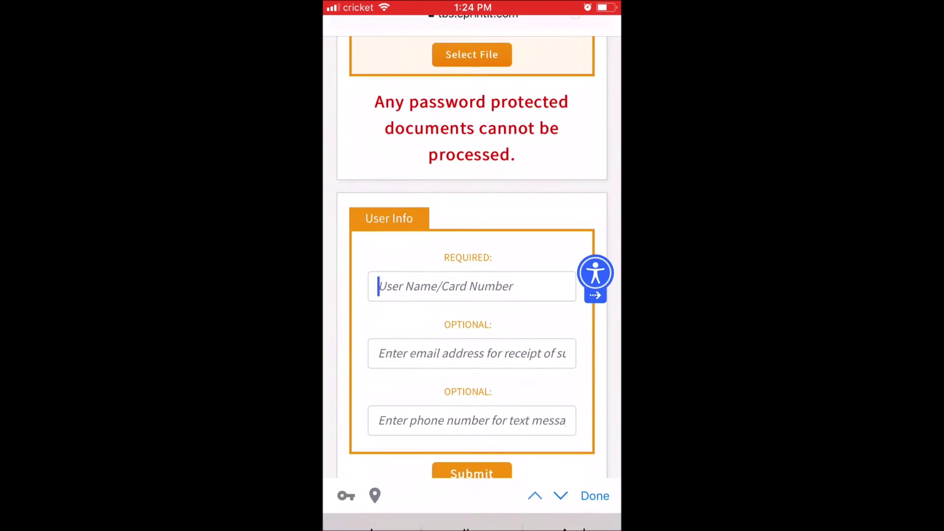
type("Leaj")
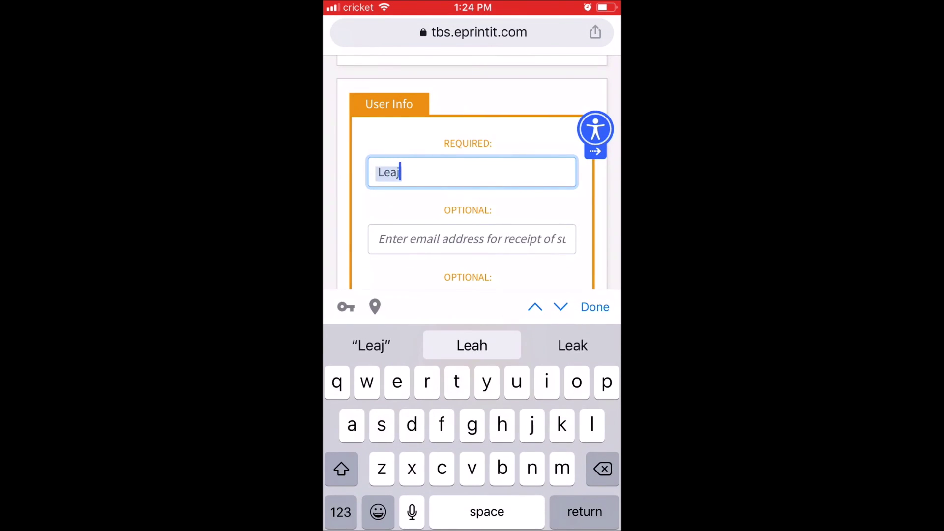
key("BackSpace")
type("h")
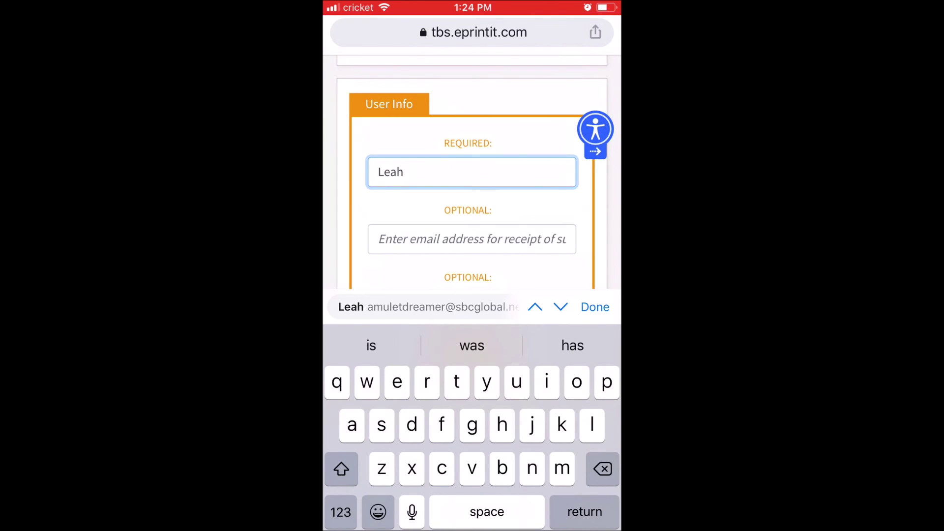
left_click(595, 307)
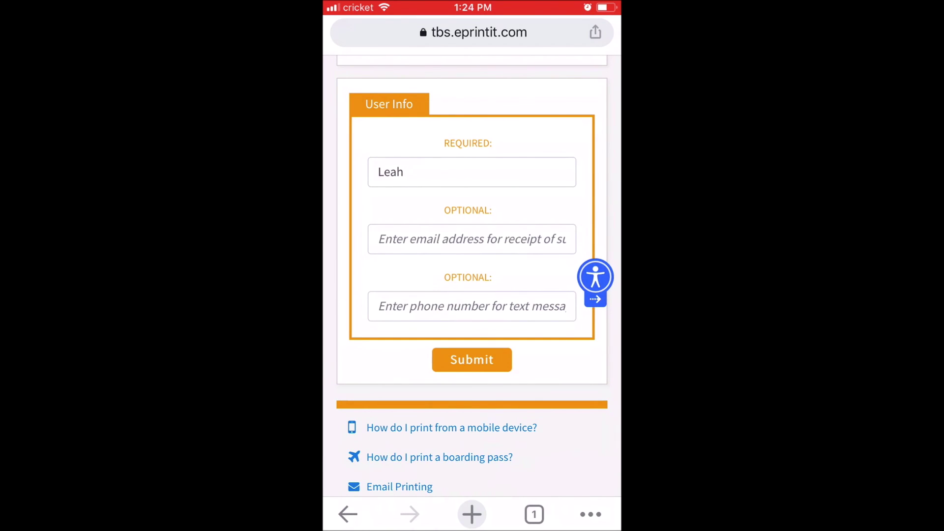
scroll(472, 274, "down", 2)
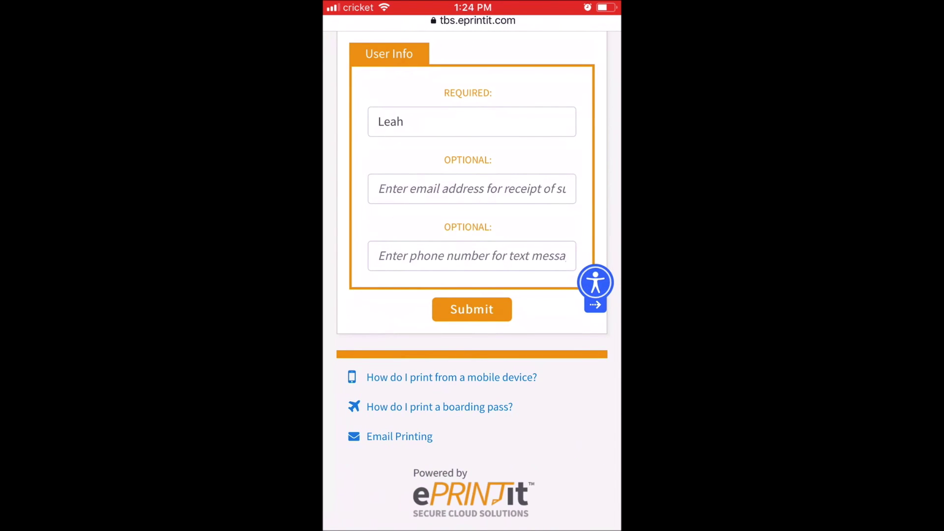
scroll(472, 275, "up", 3)
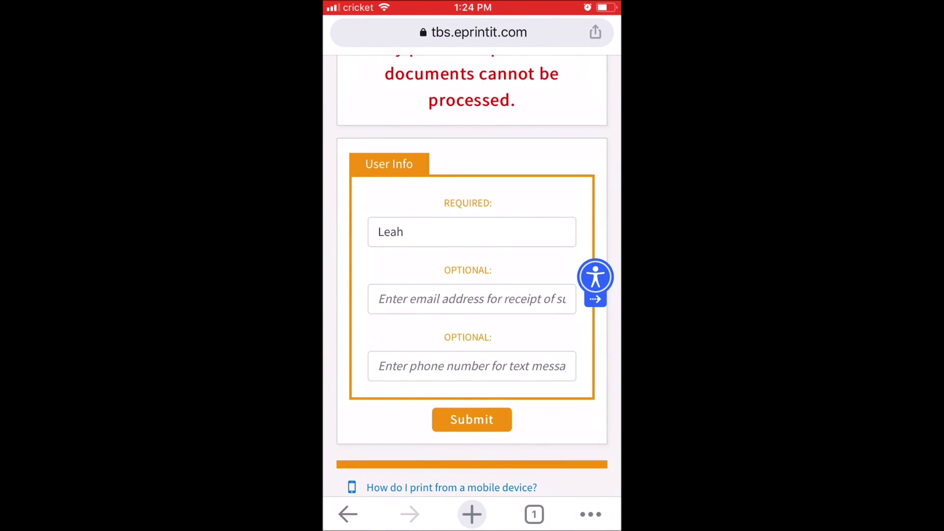